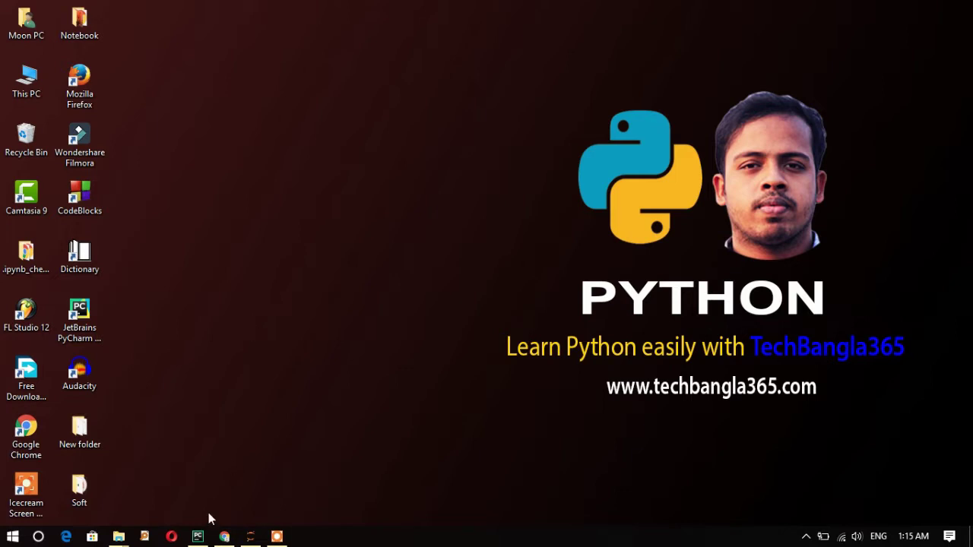
Go to python.org and download the Python 3.7.3 Windows installer from the Downloads page.
click(224, 537)
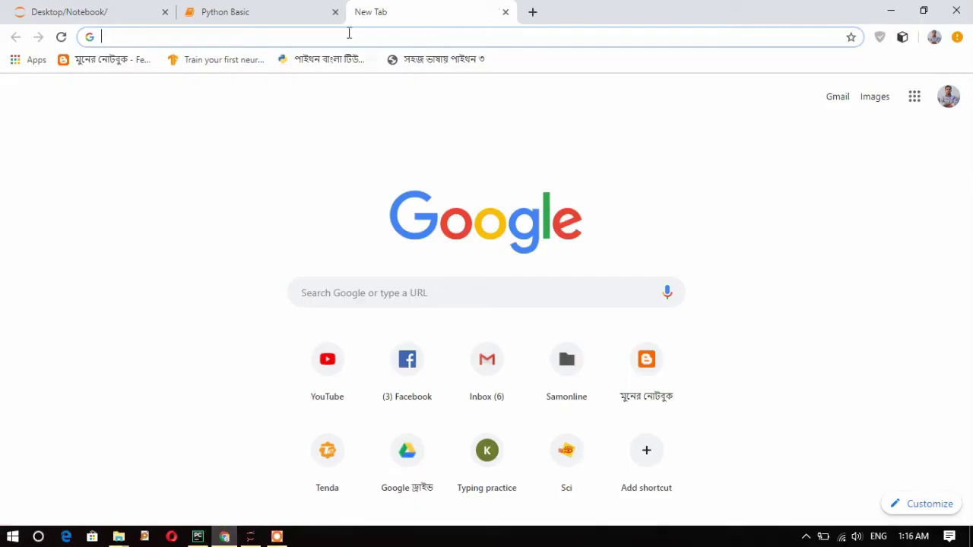
text(p)
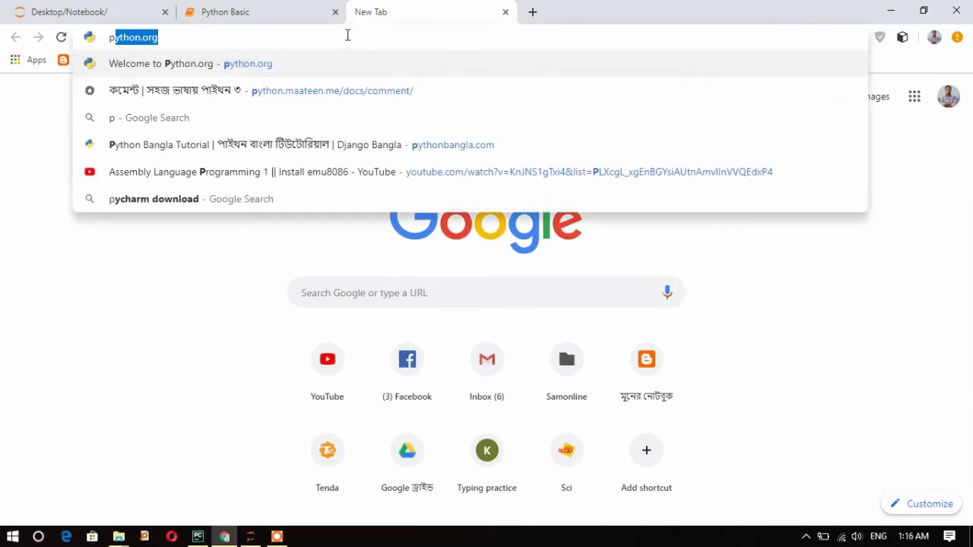
text(ython.)
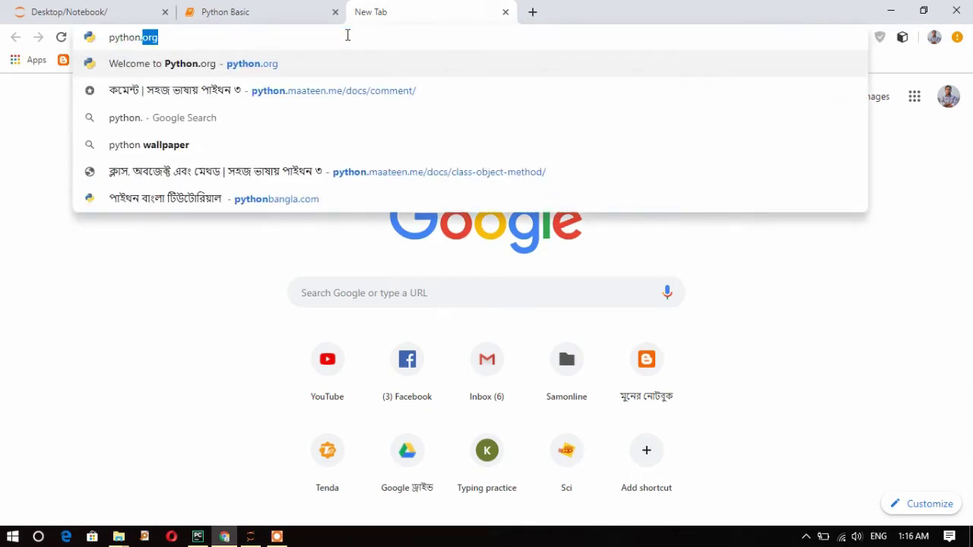
text(org)
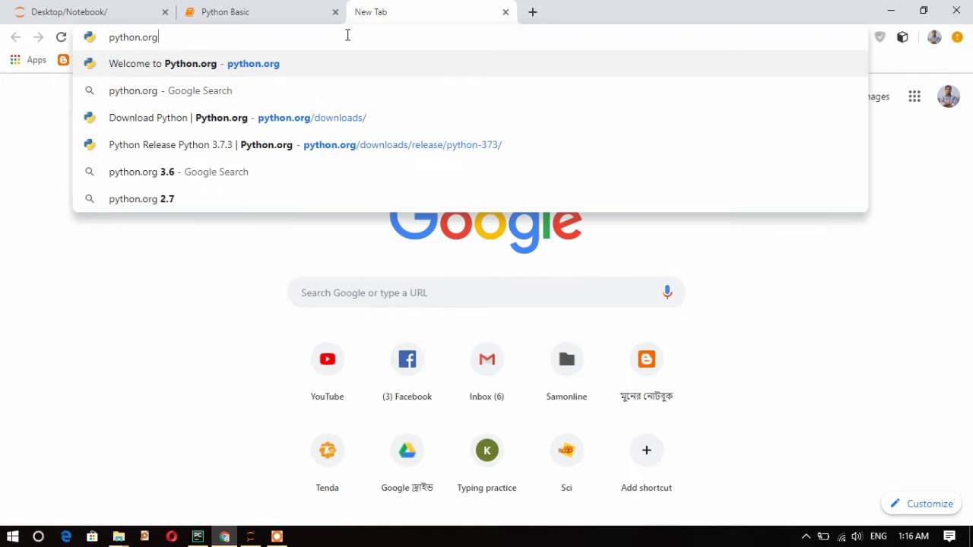
key(Return)
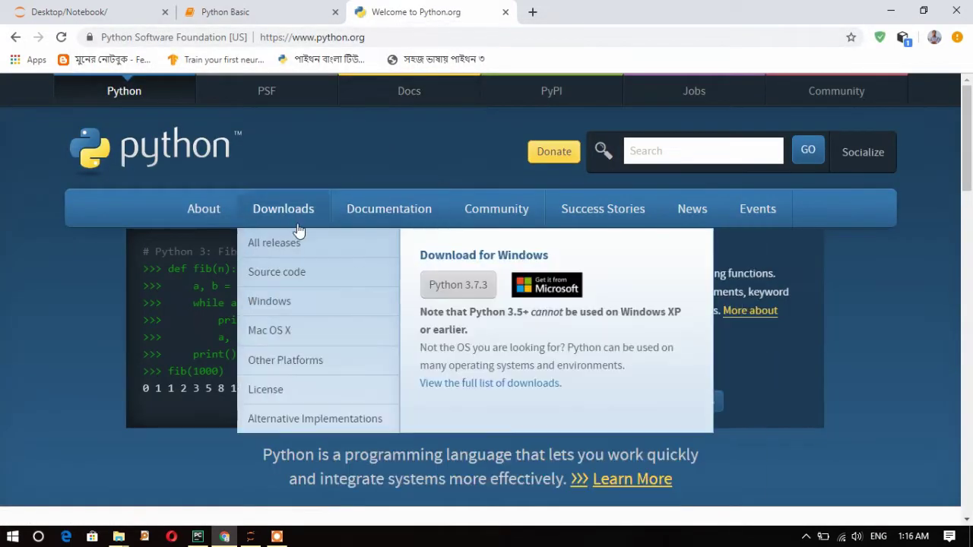
click(293, 213)
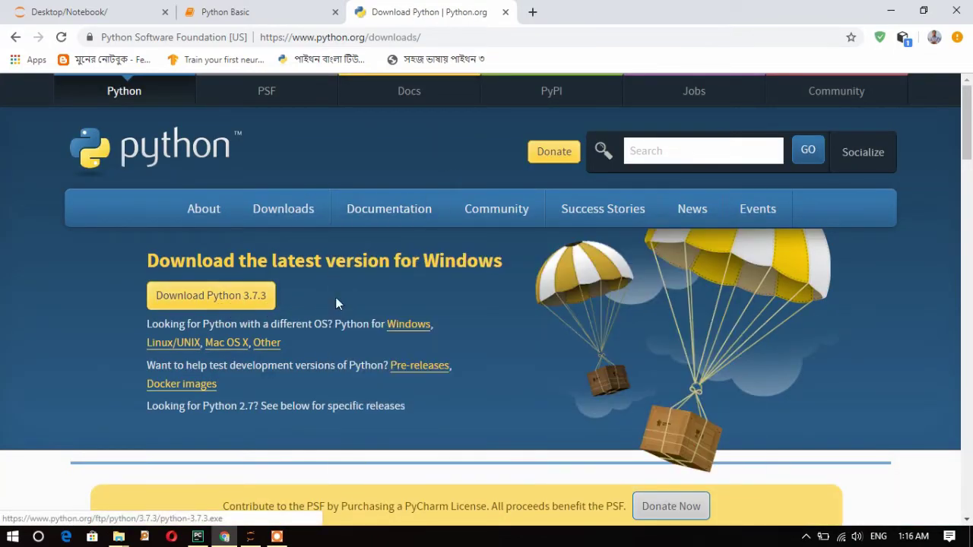
click(216, 298)
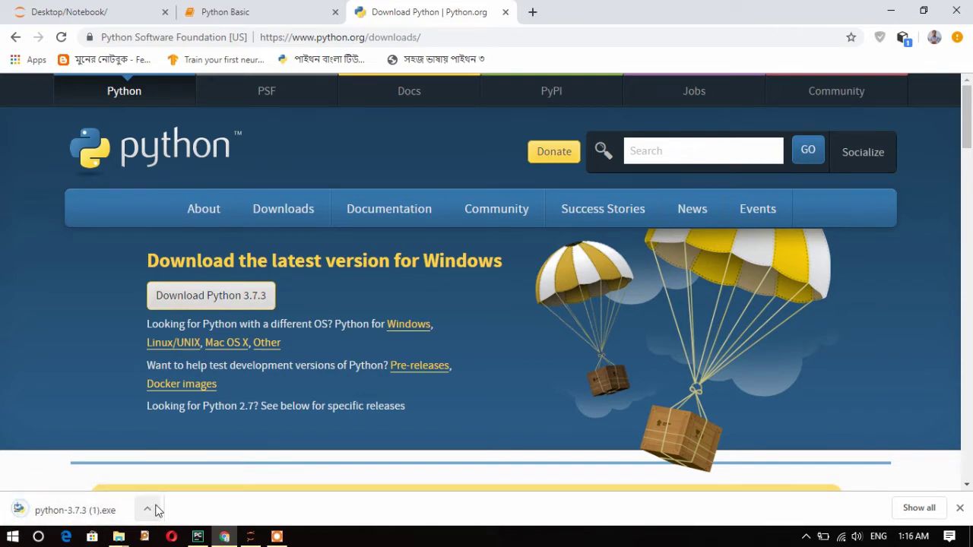
In a new tab, search 'pycharm download' and open JetBrains' Download PyCharm page for Windows.
click(533, 12)
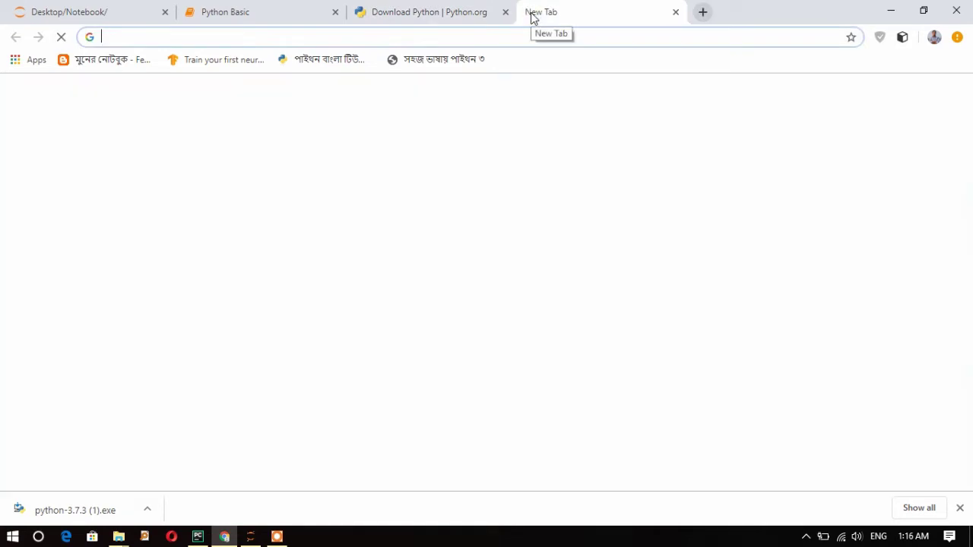
text(pychar)
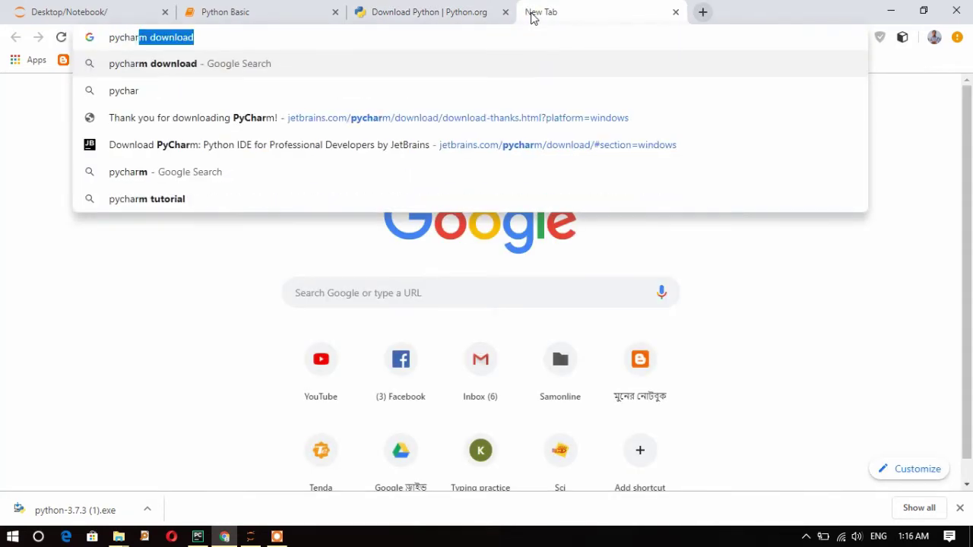
text(m)
key(BackSpace)
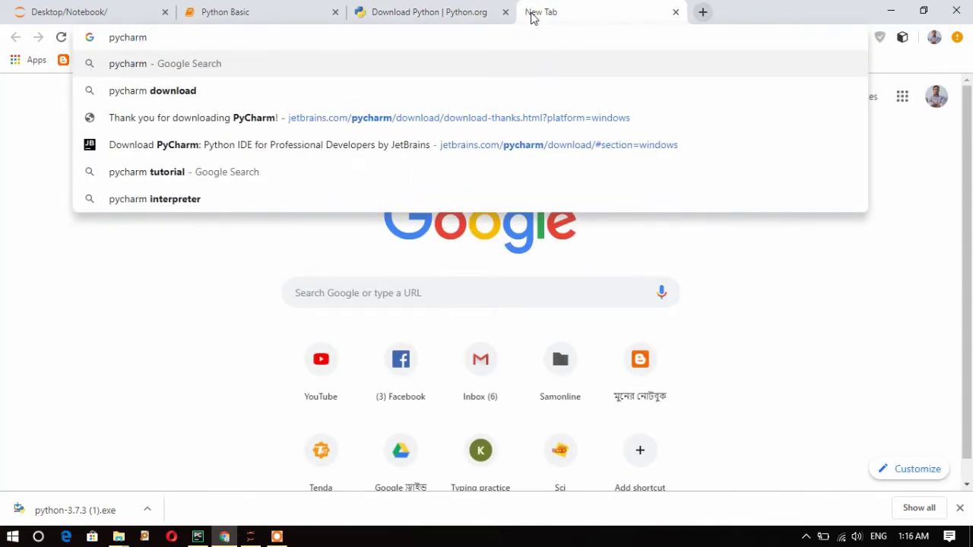
key(Down)
key(Return)
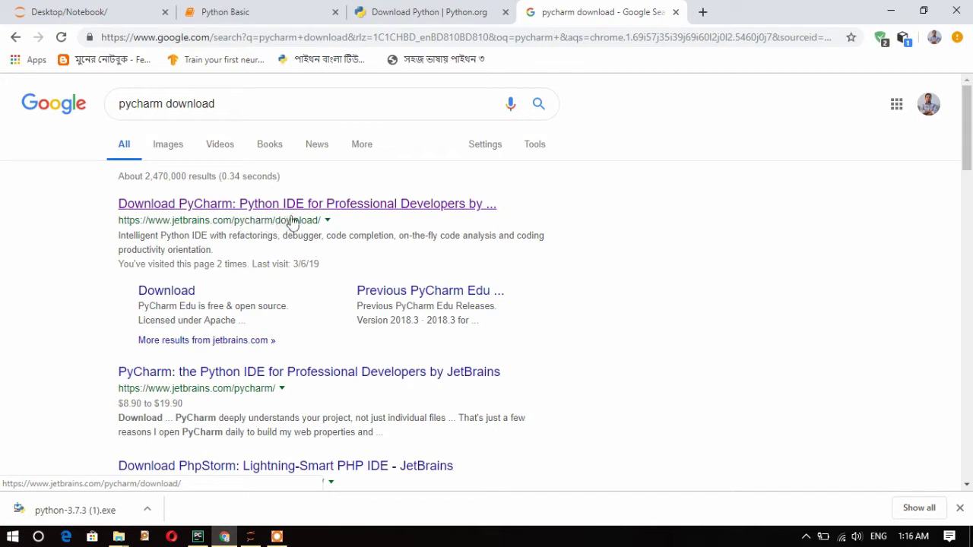
click(355, 212)
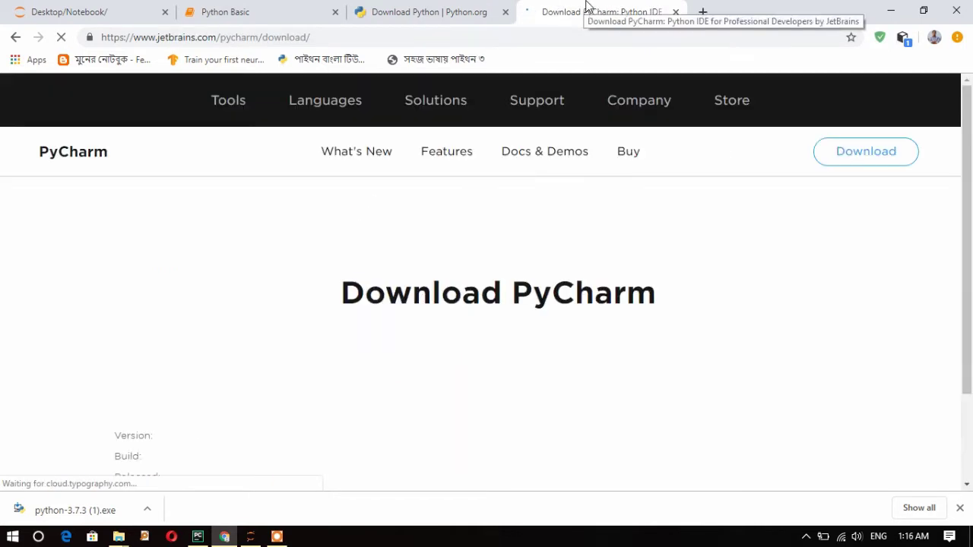
scroll(439, 256, down, 3)
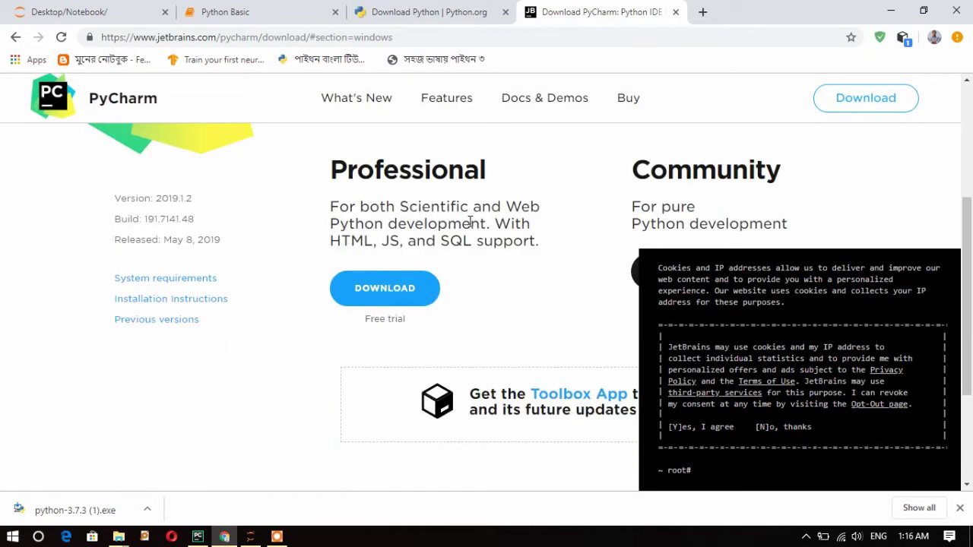
Start the PyCharm Professional download for Windows, then cancel it from the downloads bar.
click(357, 292)
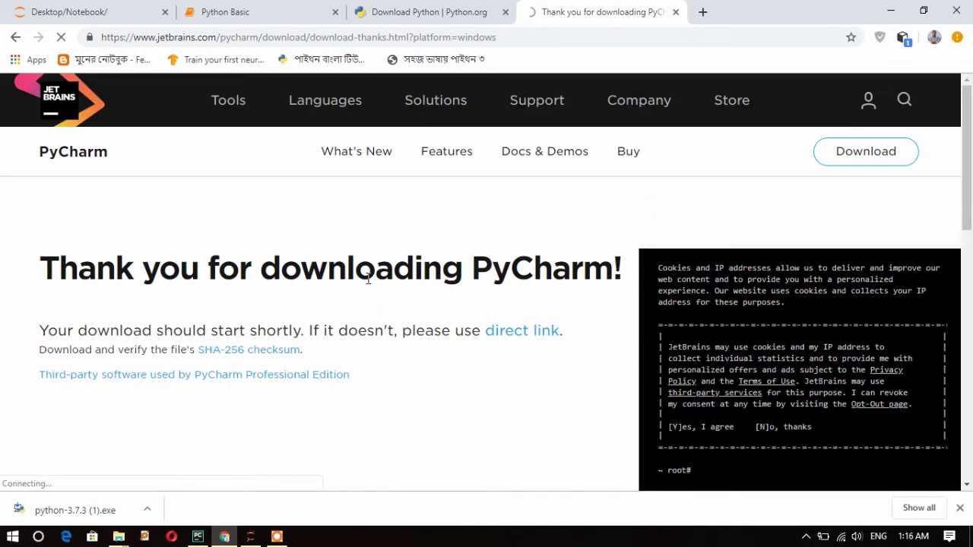
scroll(378, 260, down, 3)
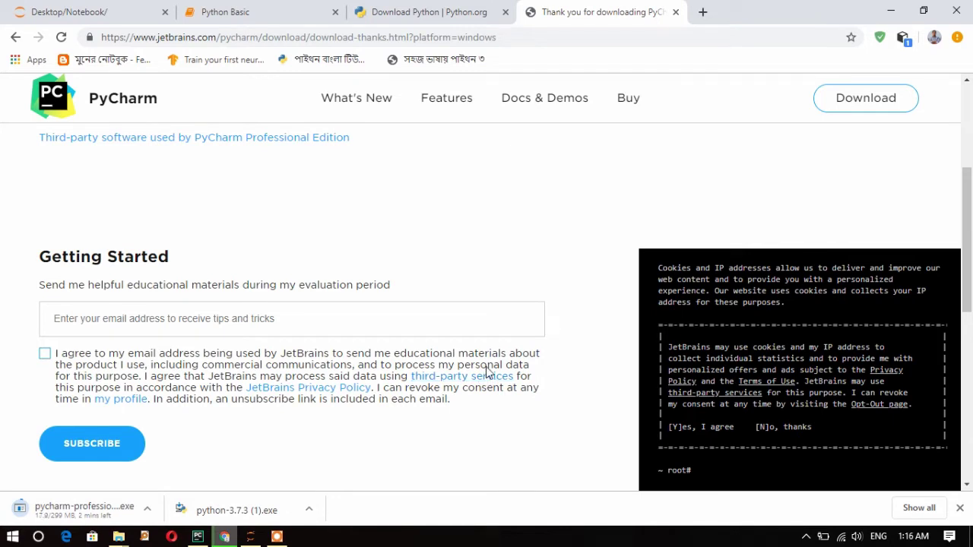
click(253, 511)
click(148, 509)
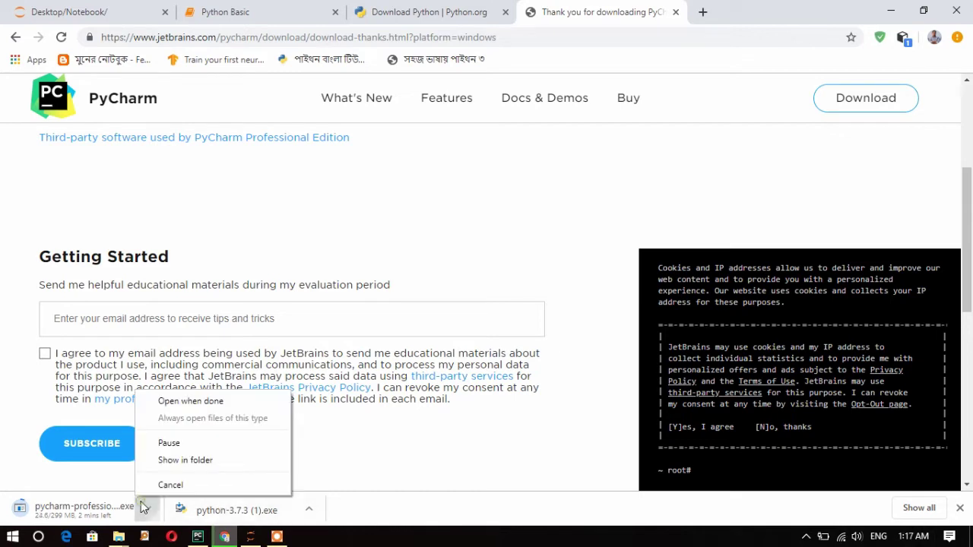
click(166, 482)
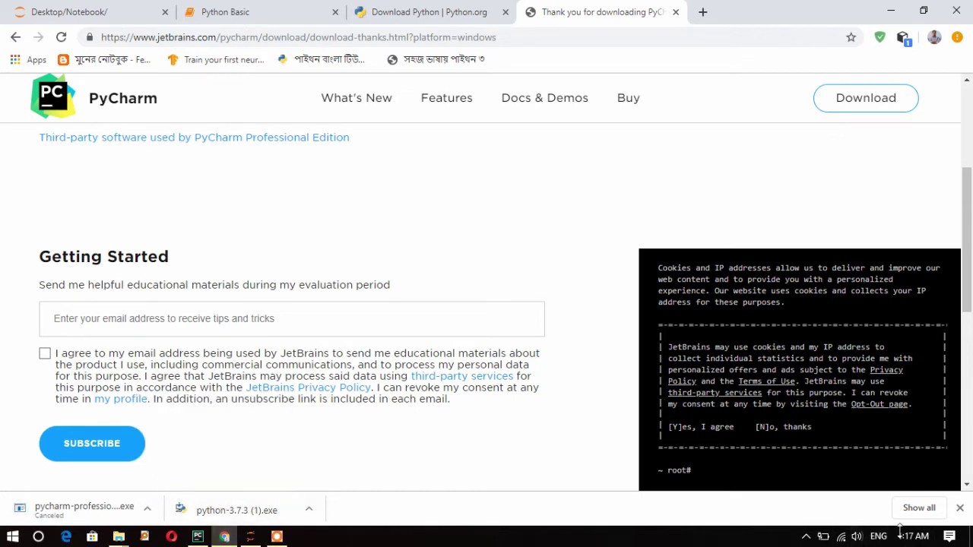
Close the downloads bar and the python.org and PyCharm thank-you tabs.
click(959, 509)
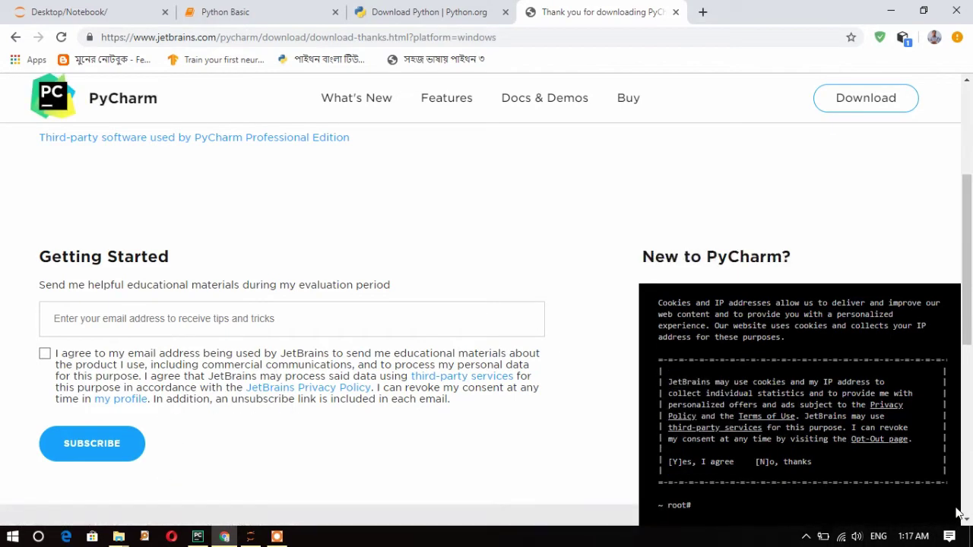
click(506, 11)
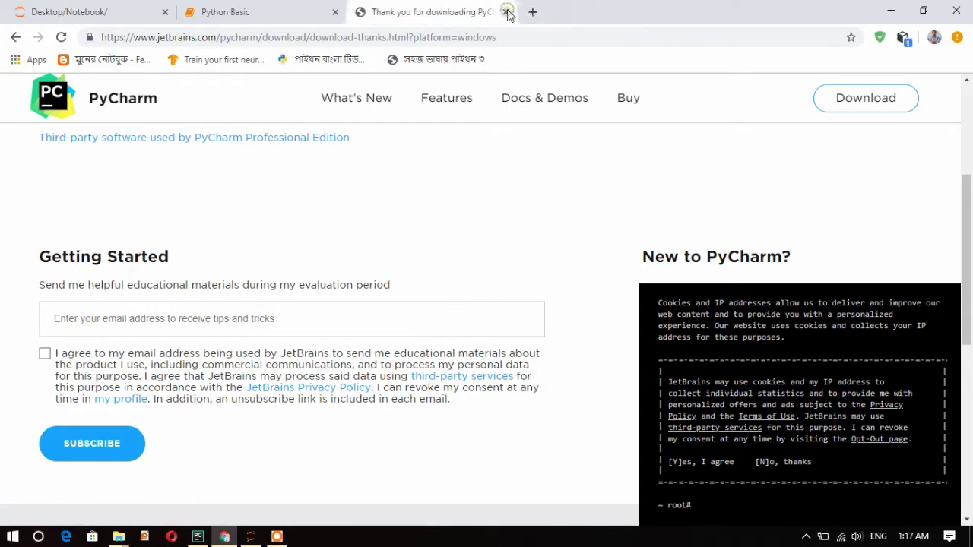
click(505, 11)
Minimise Chrome and refresh the Windows desktop twice.
click(891, 11)
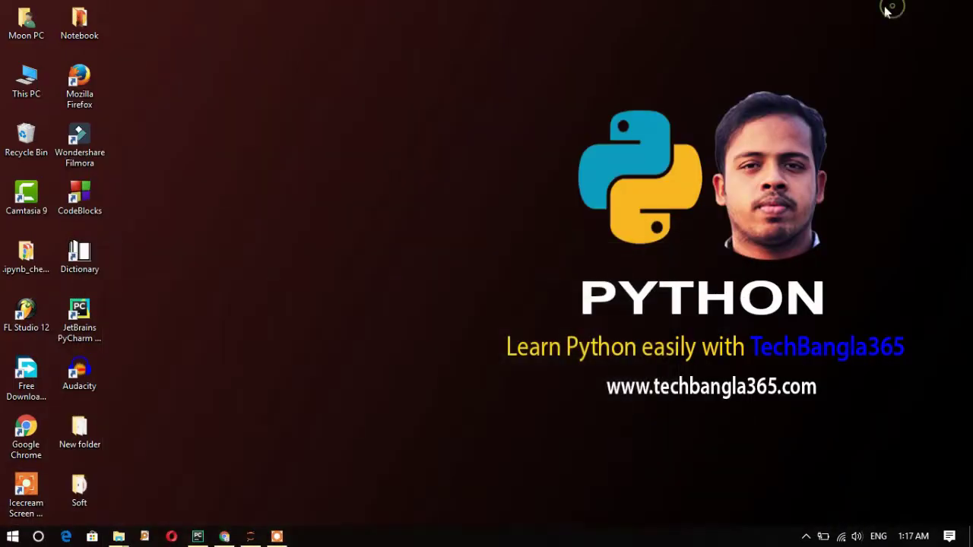
right_click(523, 42)
click(505, 83)
right_click(507, 75)
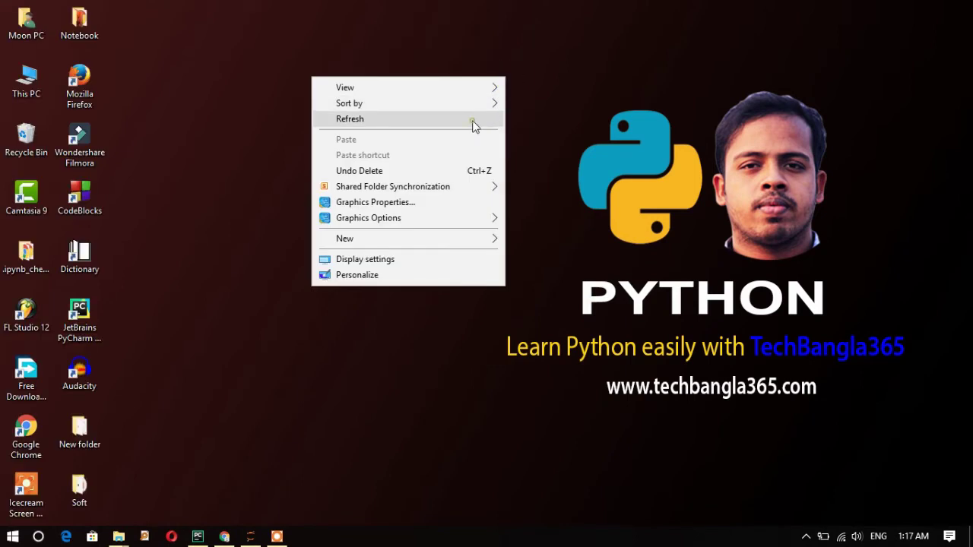
click(472, 120)
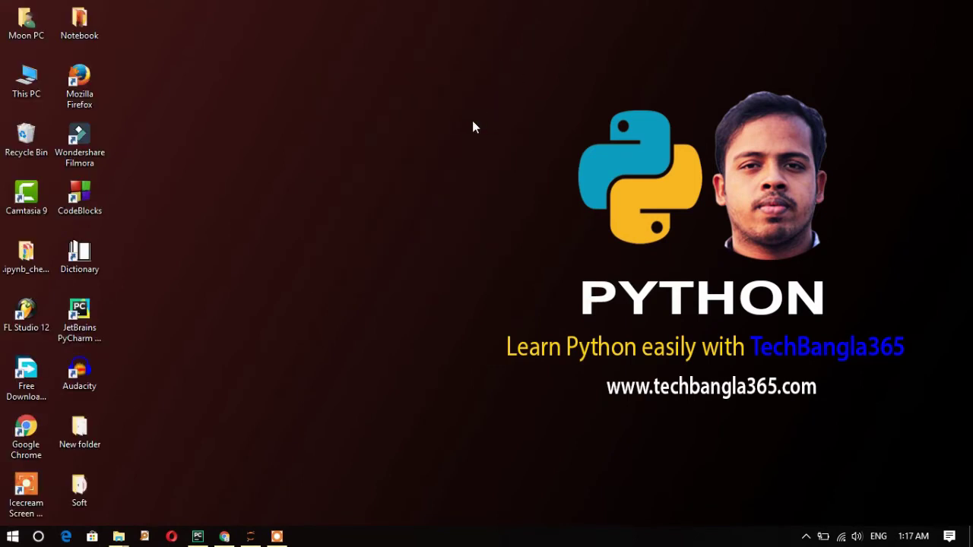
Open This PC's Downloads folder maximised and select the python-3.7.3.exe installer.
double_click(25, 82)
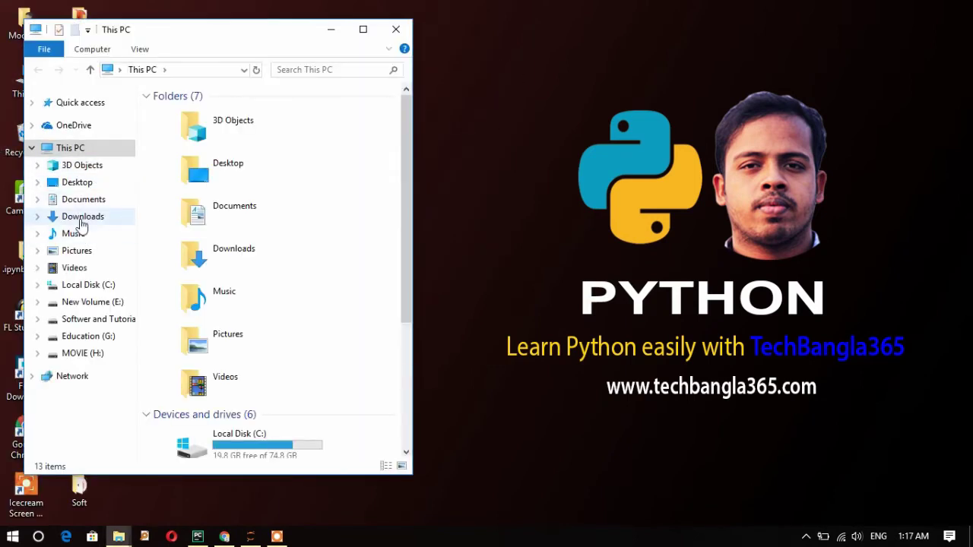
click(82, 217)
click(363, 29)
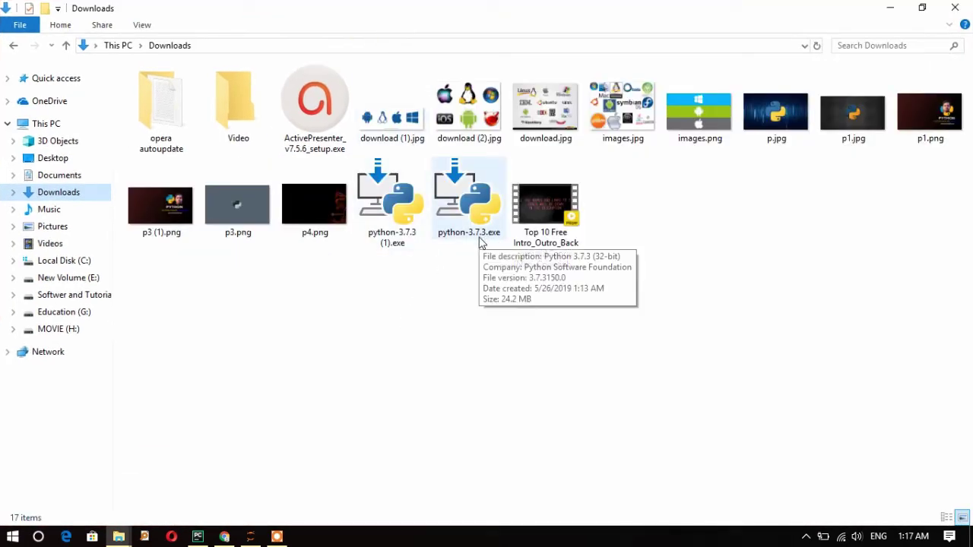
click(465, 197)
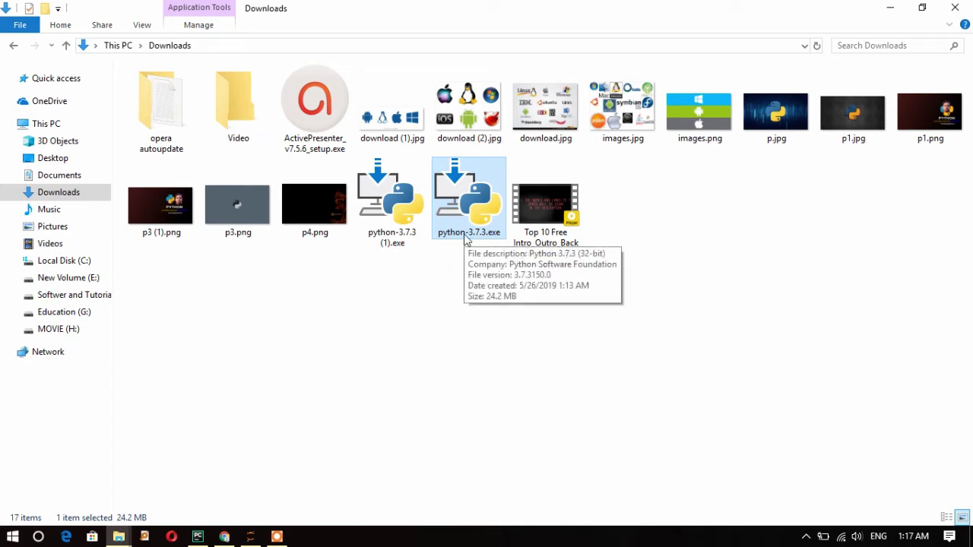
From This PC, open F: > Software > Software > Python ide to reach the saved installers.
click(117, 46)
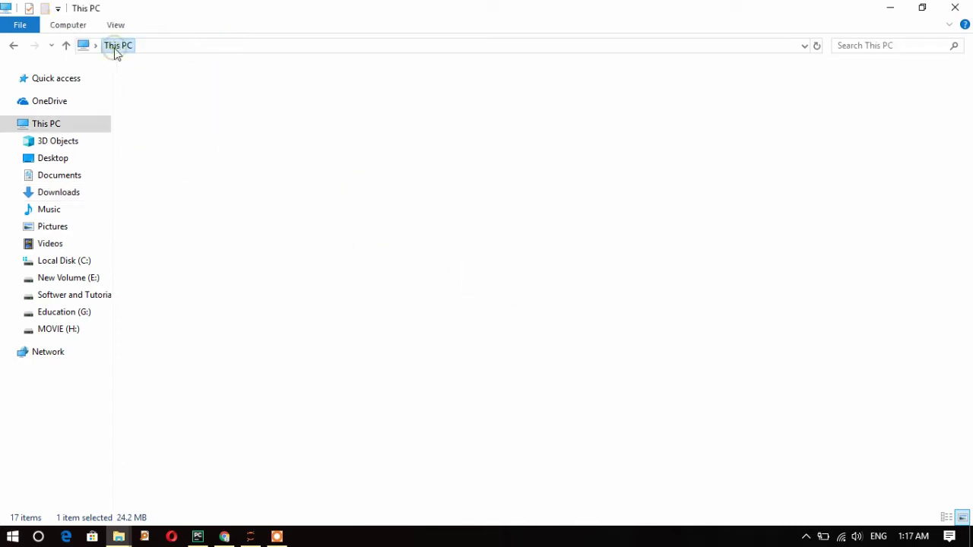
double_click(625, 217)
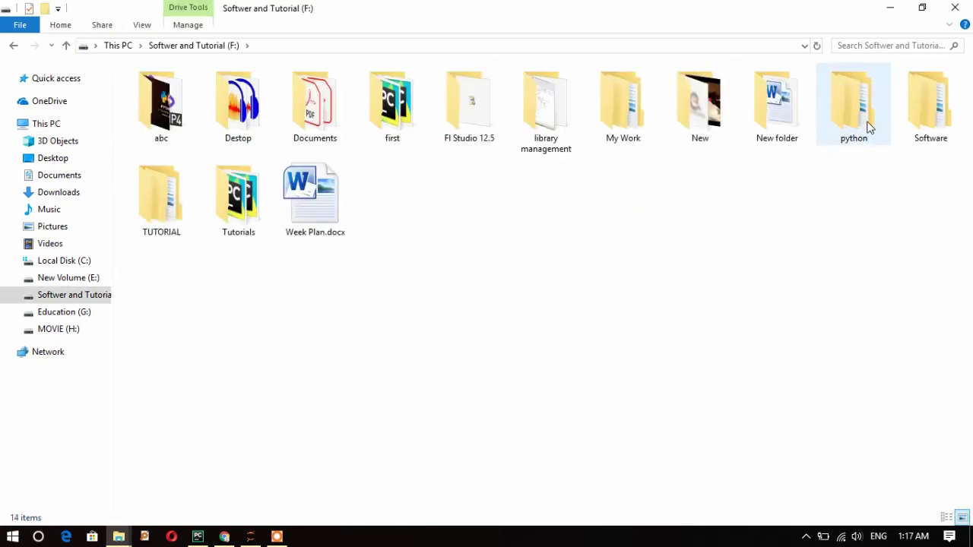
double_click(926, 115)
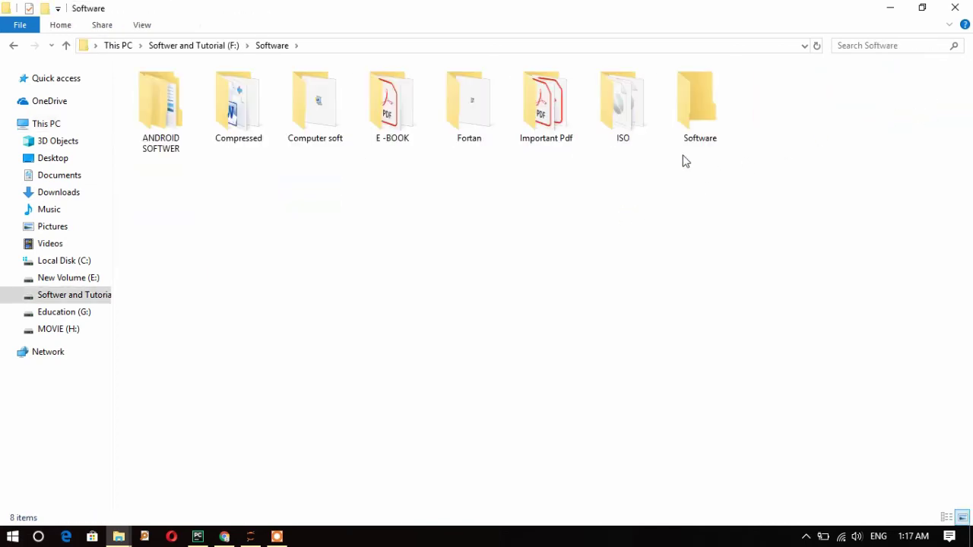
click(699, 125)
double_click(699, 125)
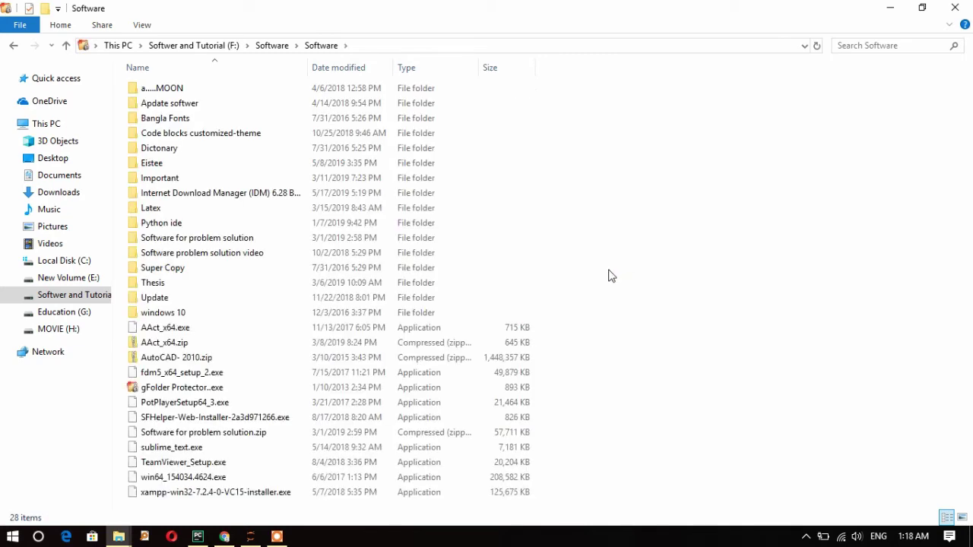
double_click(181, 223)
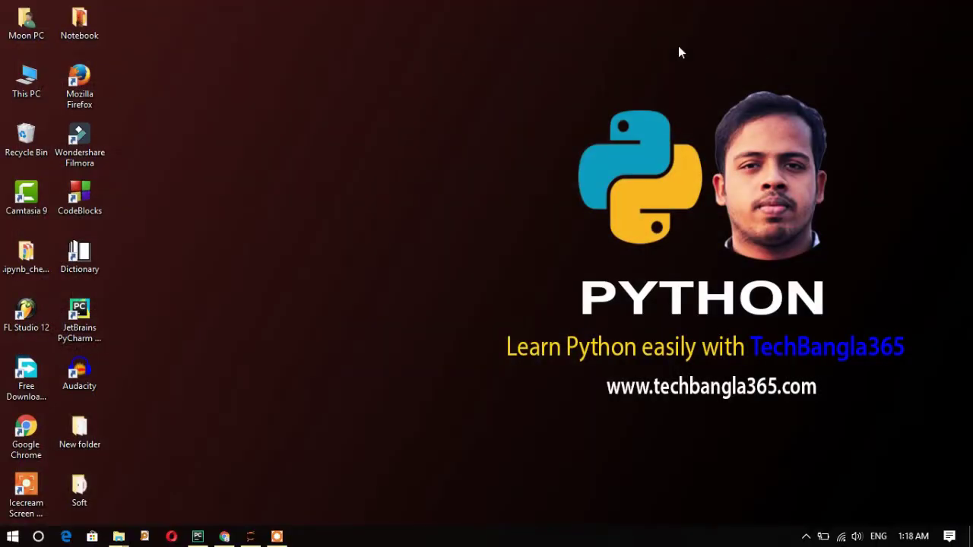
Minimise File Explorer and refresh the desktop twice from its right-click menu.
right_click(642, 28)
click(628, 68)
right_click(629, 68)
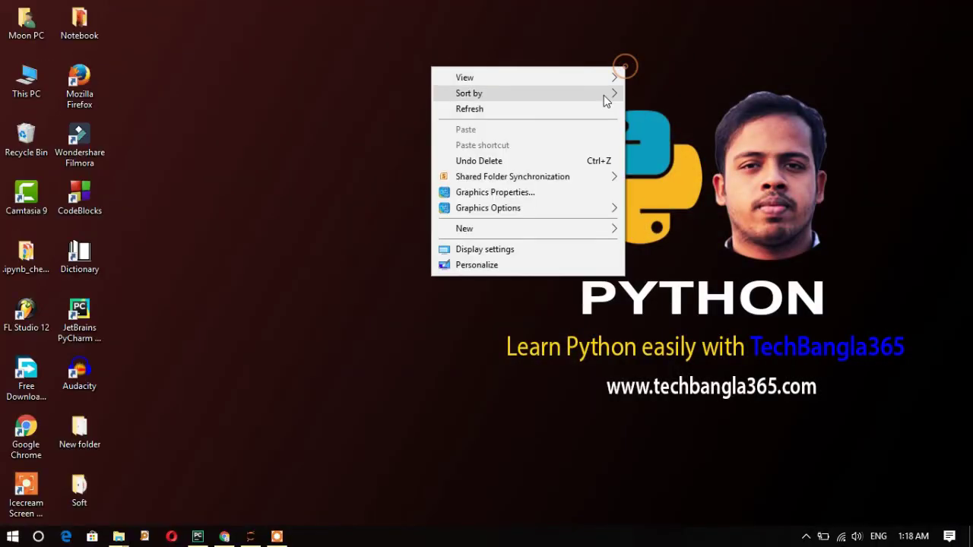
click(598, 111)
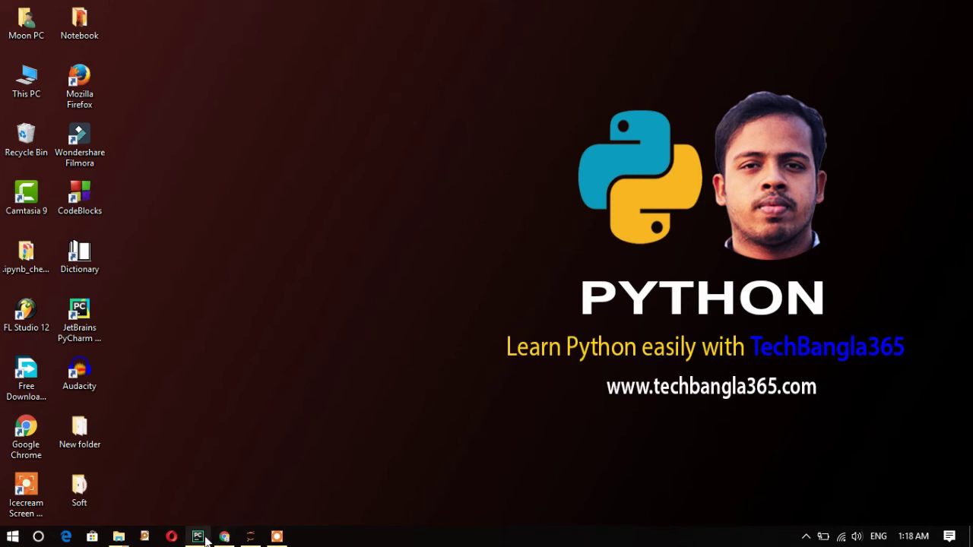